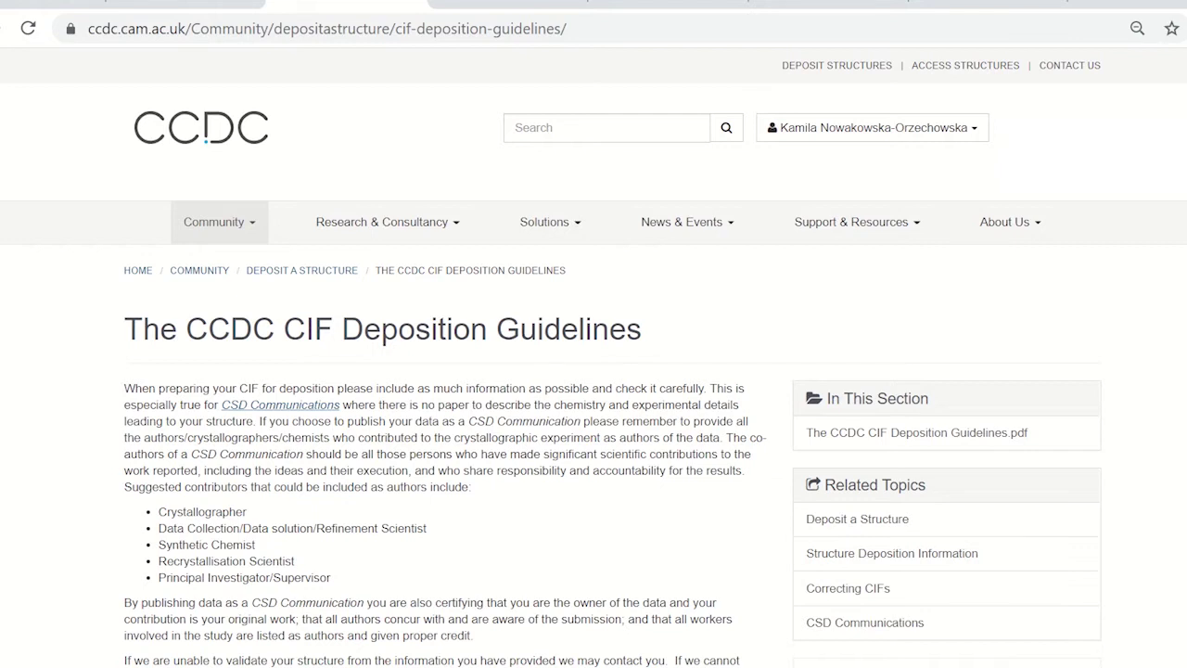
Review the CCDC CIF Deposition Guidelines page and its Chinese PDF version, and return from the PDF
scroll(28, 324, down, 3)
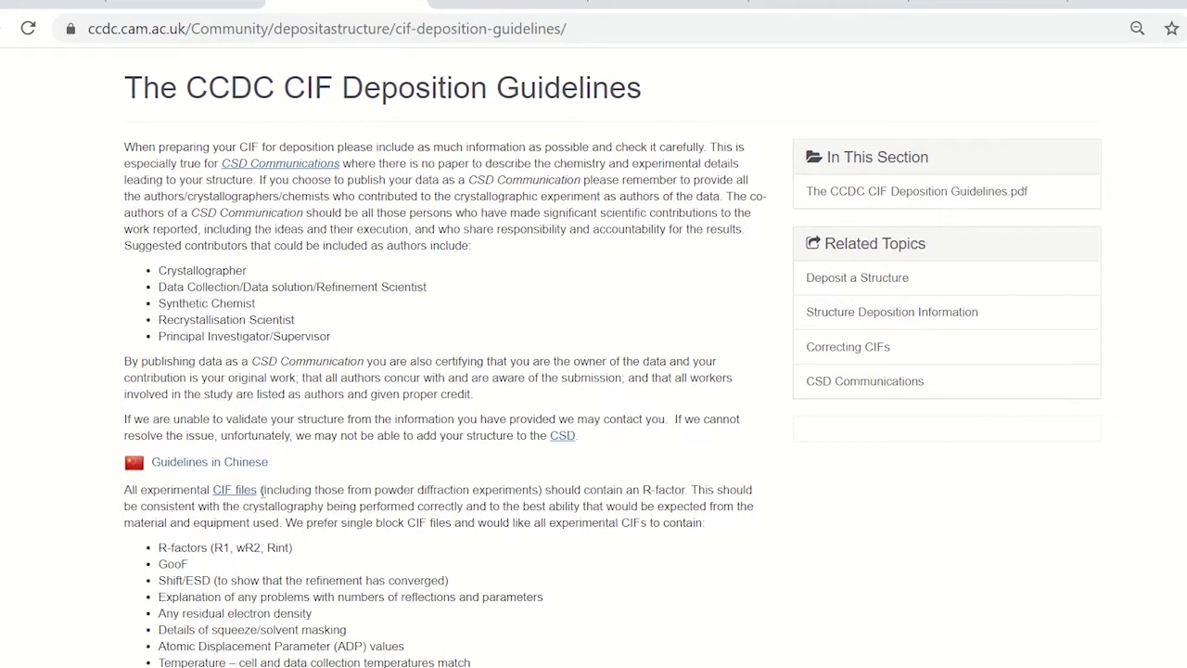
click(239, 464)
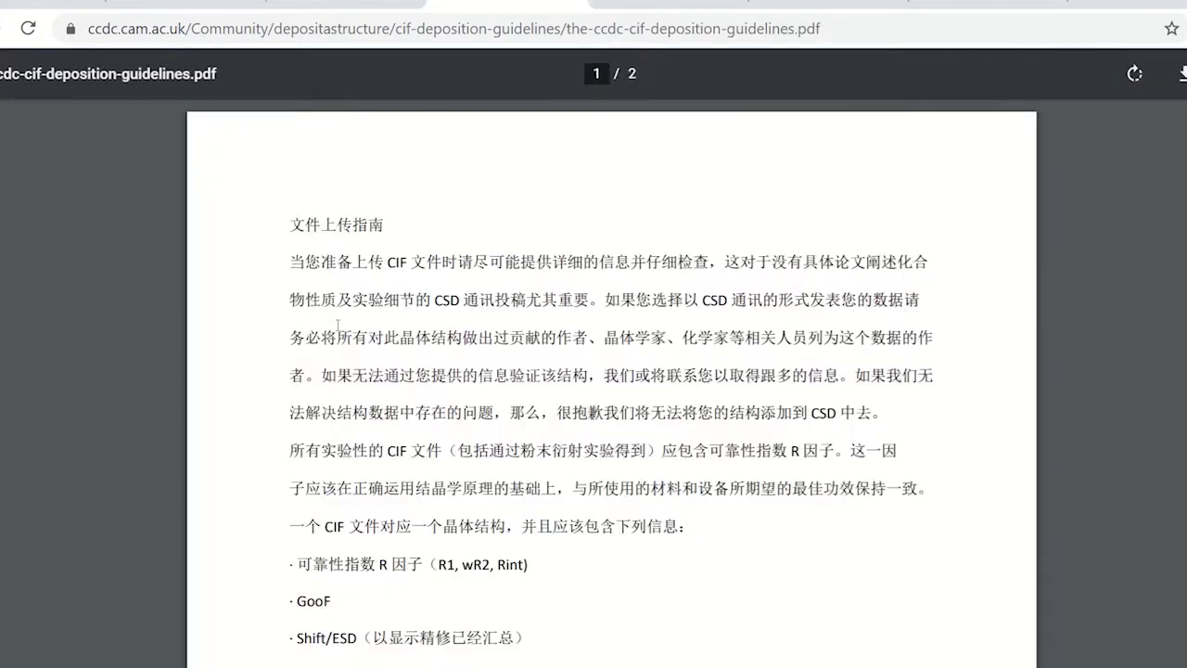
scroll(336, 326, down, 2)
scroll(340, 310, up, 3)
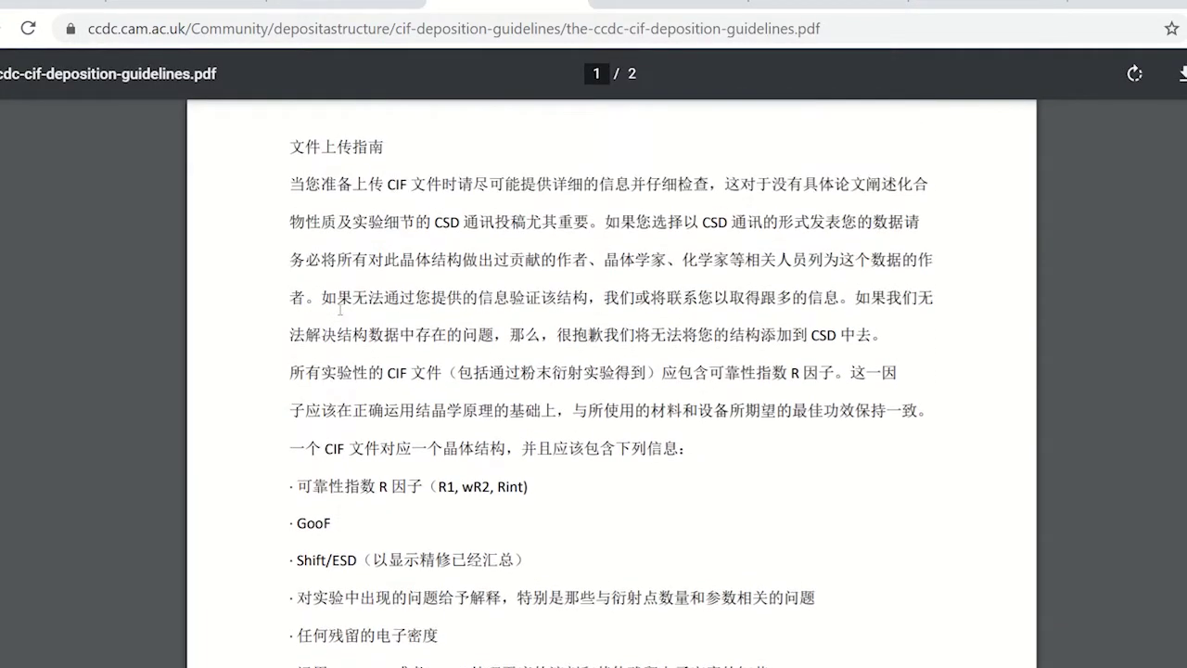
key(alt+Left)
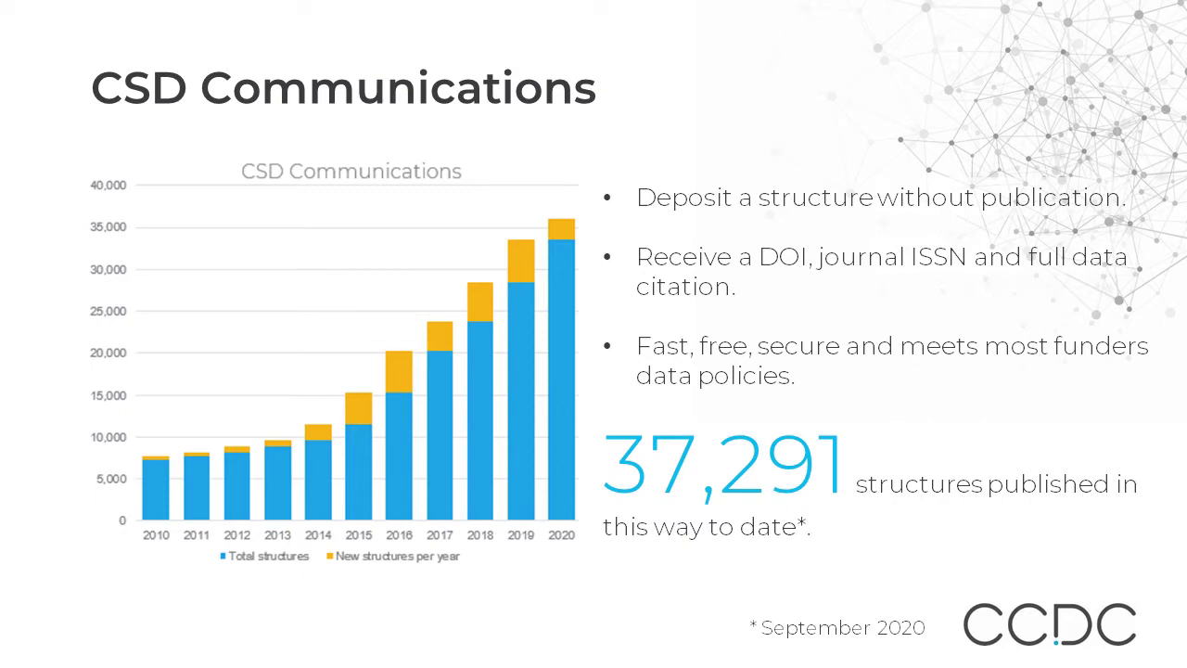
key(Right)
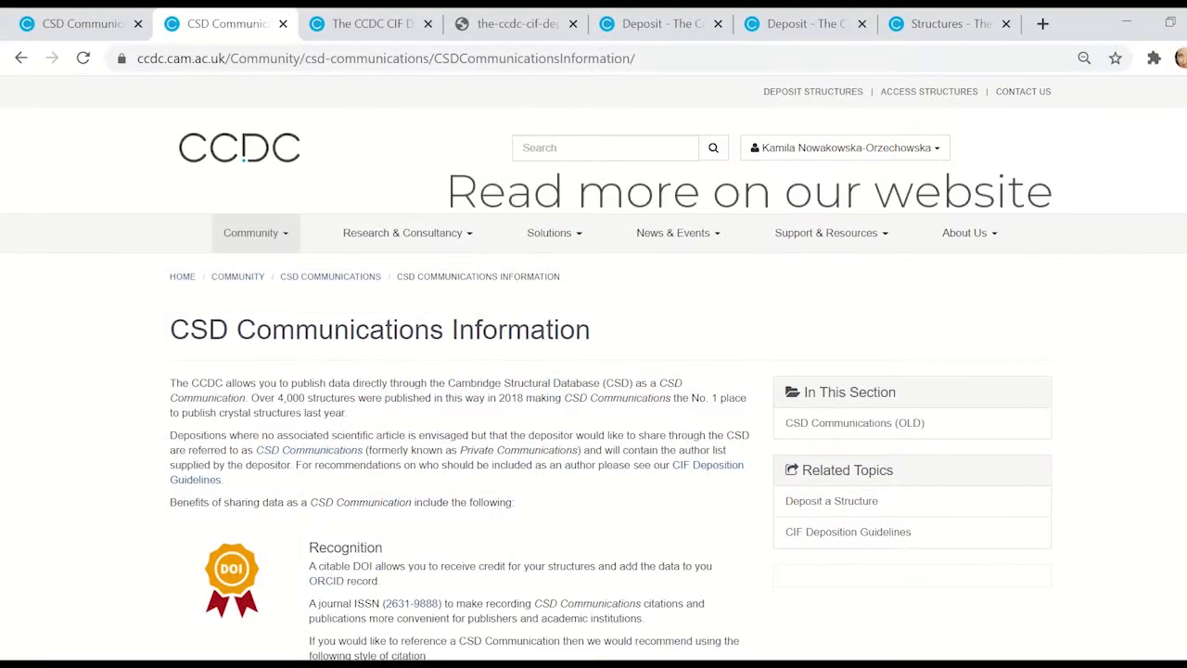
Read through the CSD Communications Information page, including the listed benefits of sharing data
scroll(594, 371, down, 6)
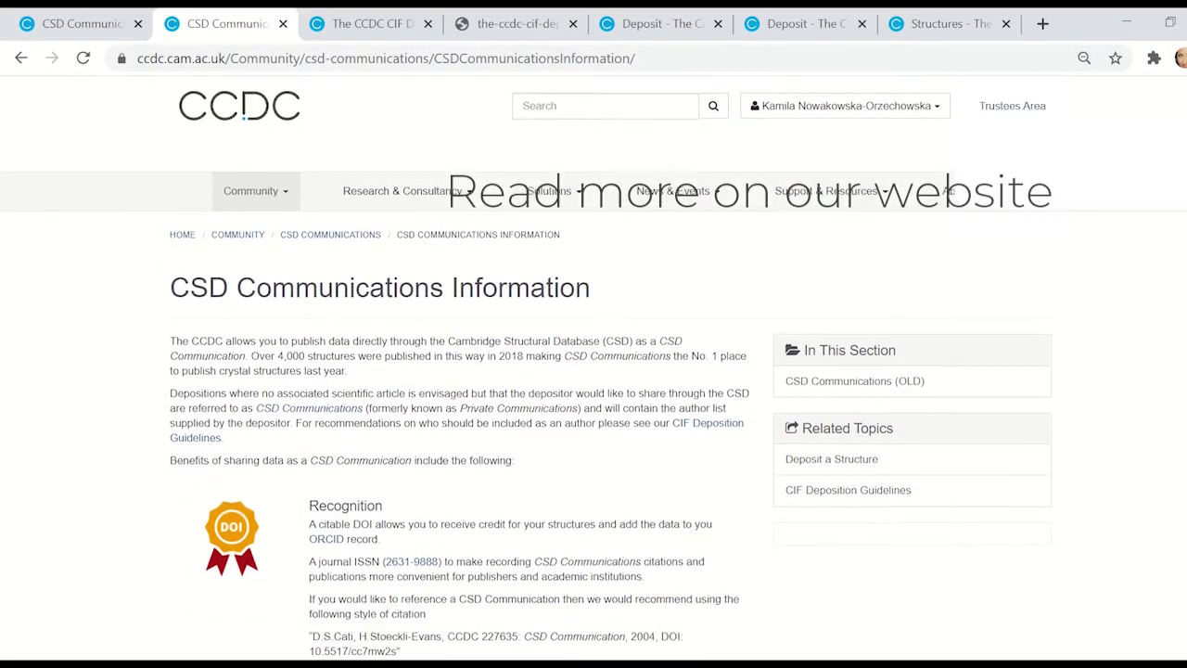
scroll(594, 371, down, 7)
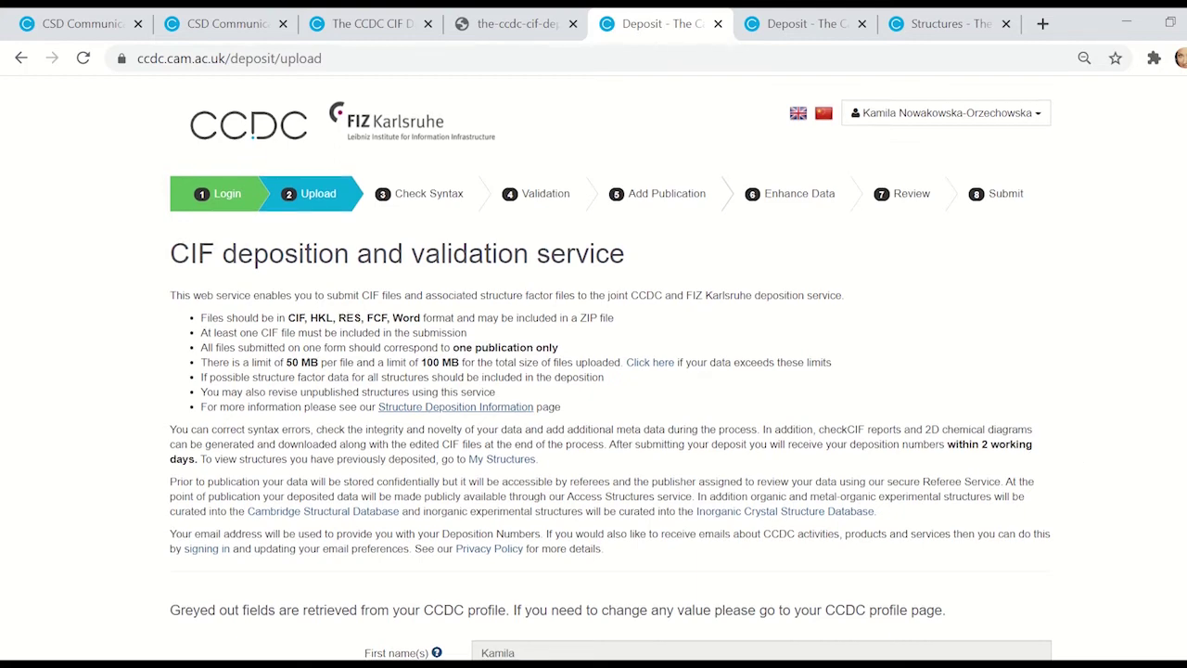
Review the Upload stage of the CIF deposition and validation service, covering its instructions, depositor fields and file selection
scroll(1076, 459, down, 2)
scroll(610, 368, down, 3)
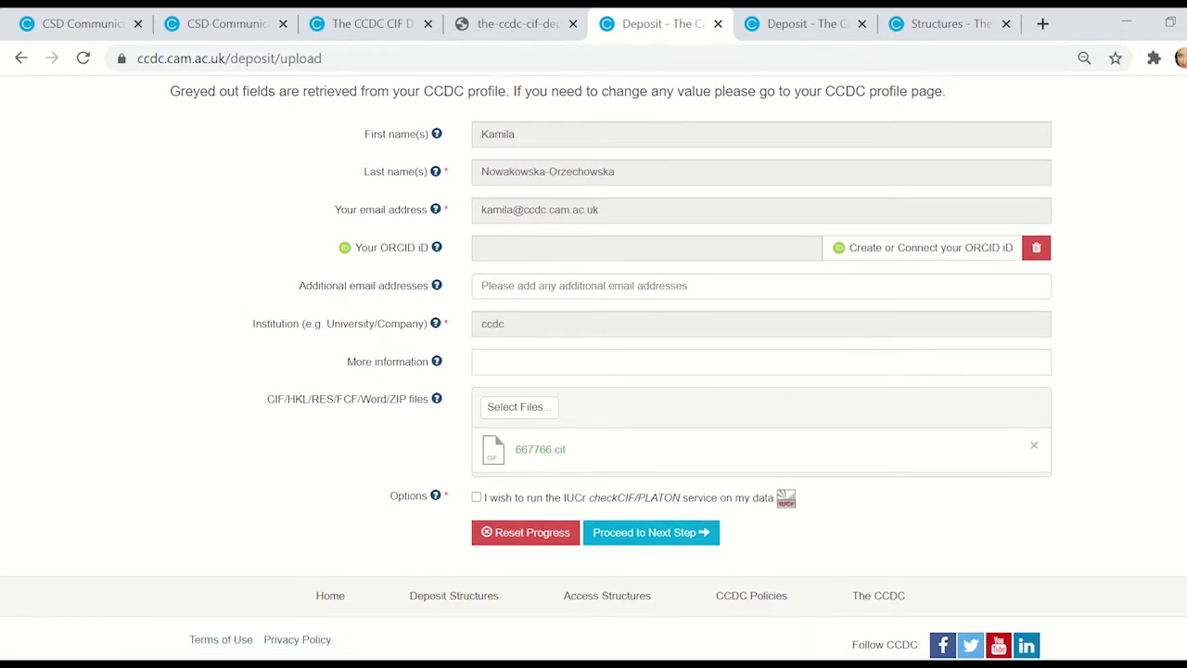
scroll(593, 371, up, 3)
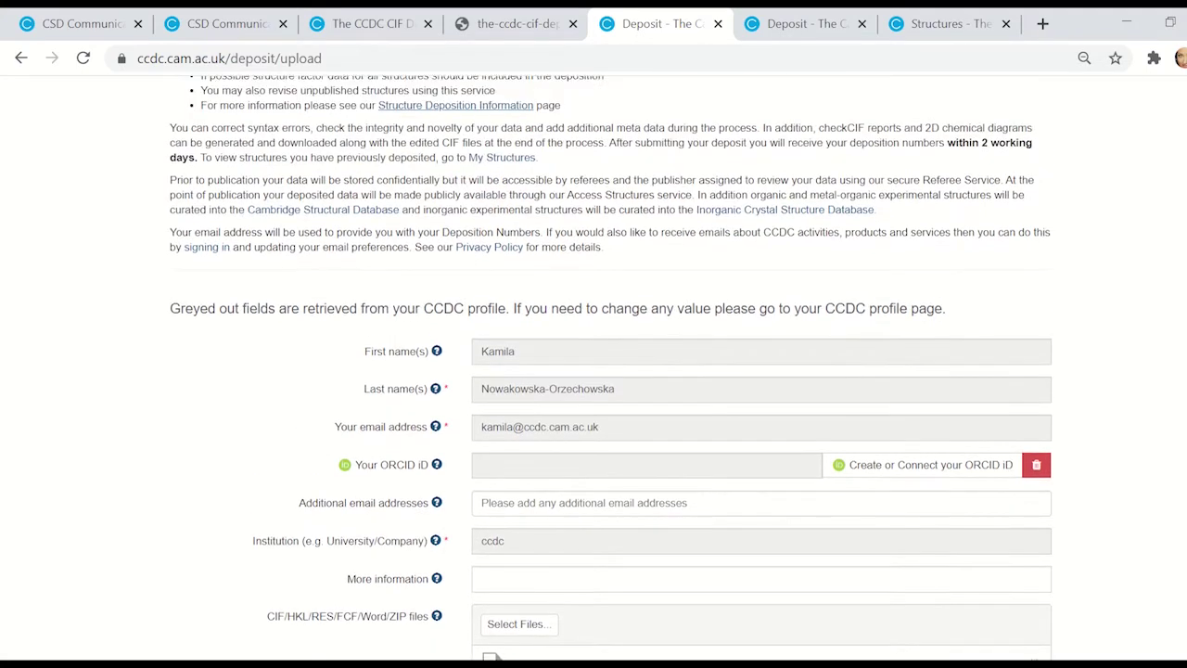
scroll(594, 371, up, 2)
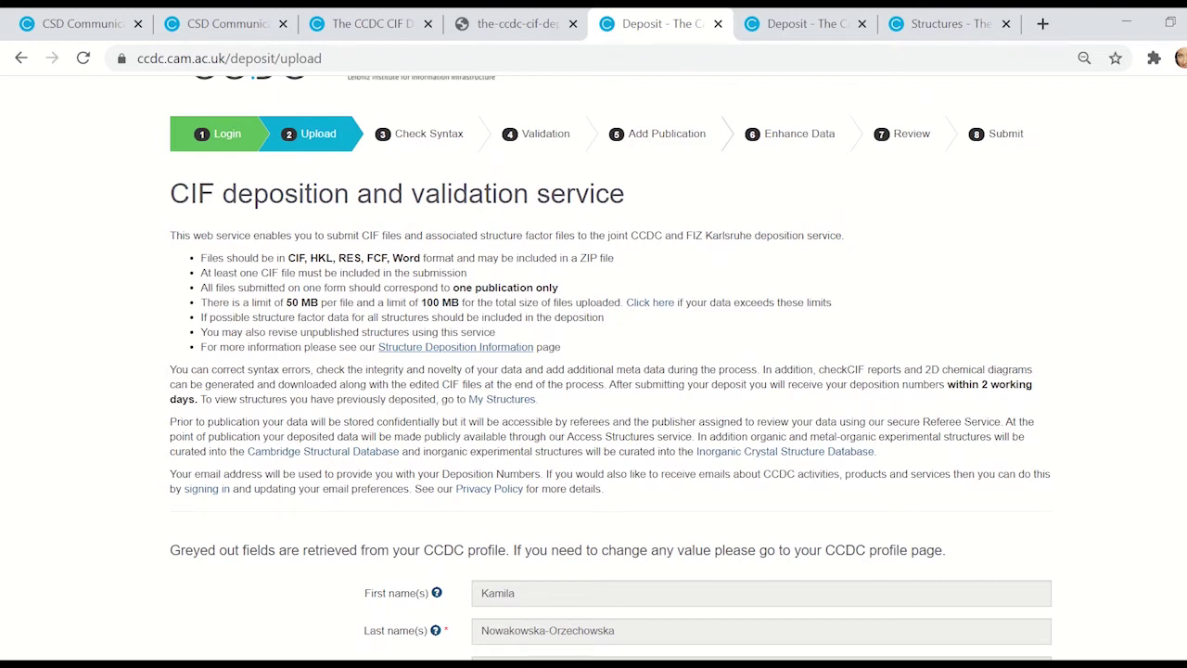
Go to the Add Publication stage of the deposition, check the publication and crystallographer fields, and choose to publish in a database
key(ctrl+Tab)
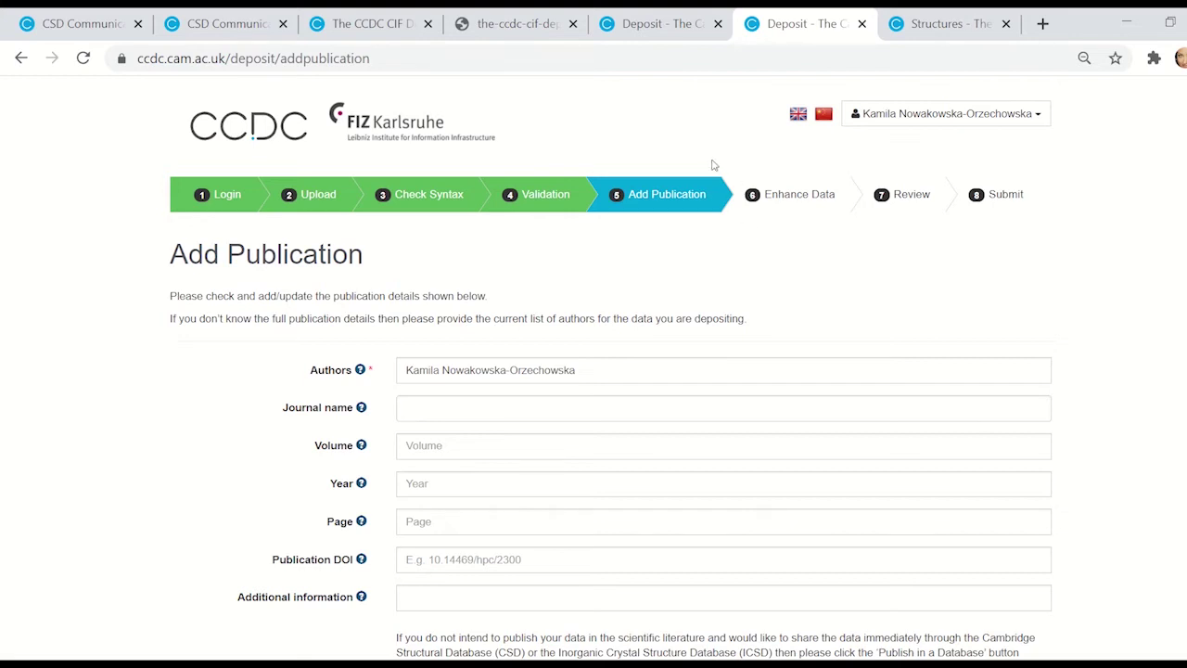
scroll(538, 191, down, 2)
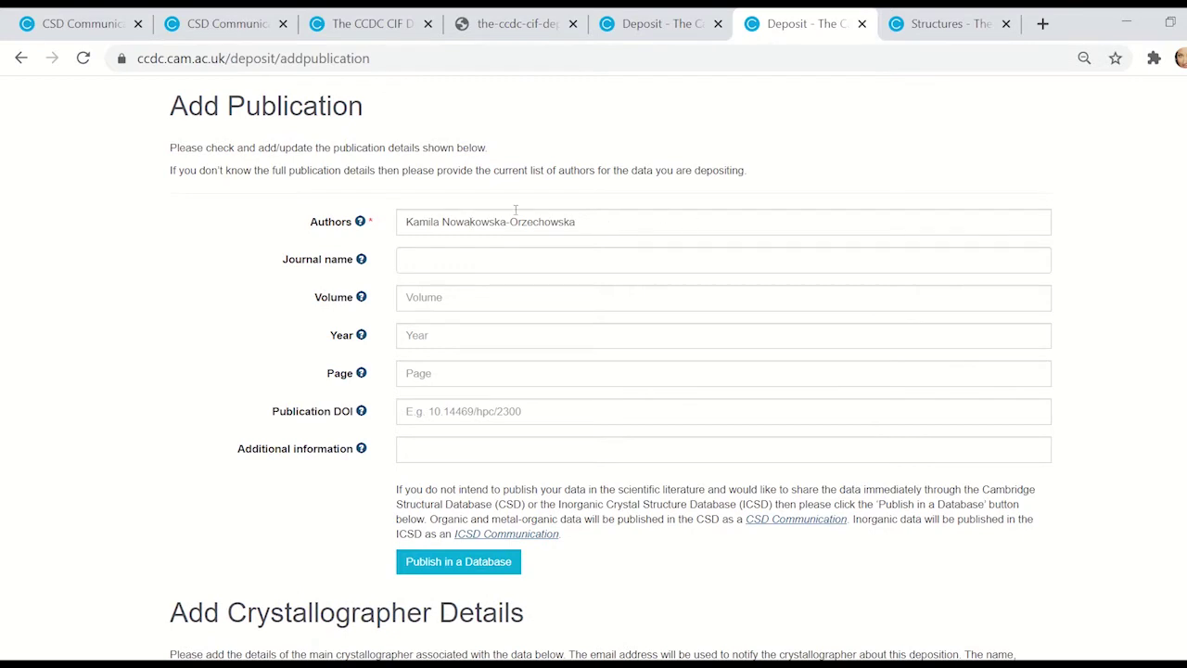
scroll(958, 542, down, 5)
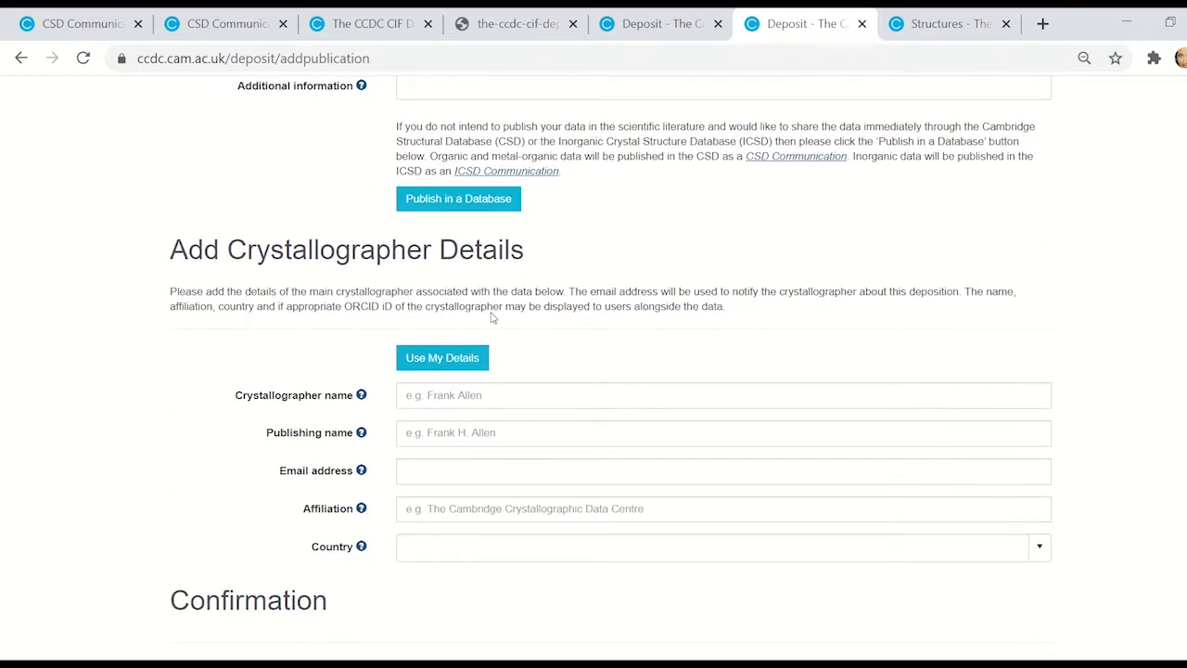
scroll(654, 266, up, 5)
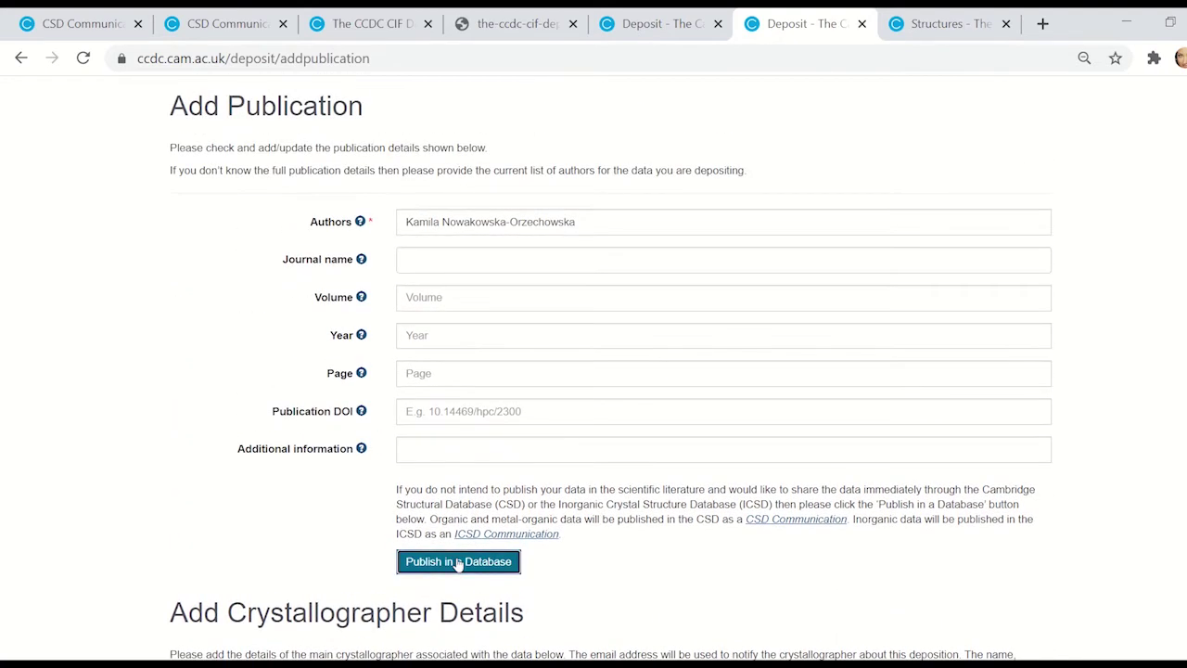
click(458, 564)
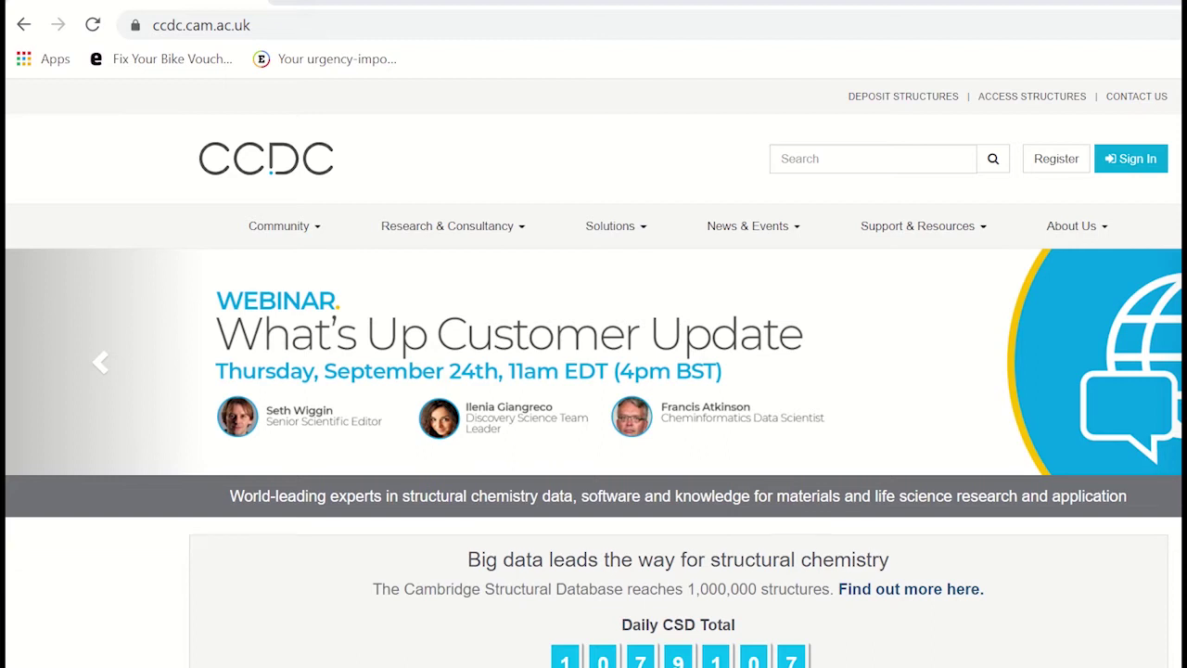
Sign in to the CCDC website with the saved account credentials and open My Structures
click(1132, 159)
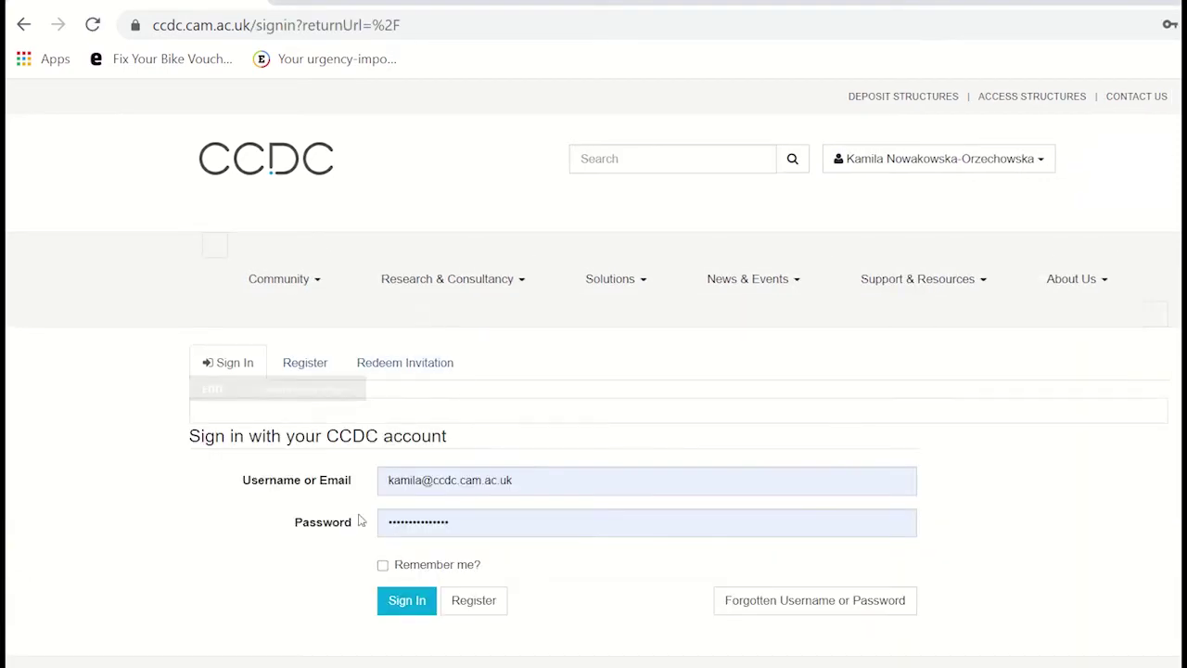
click(413, 600)
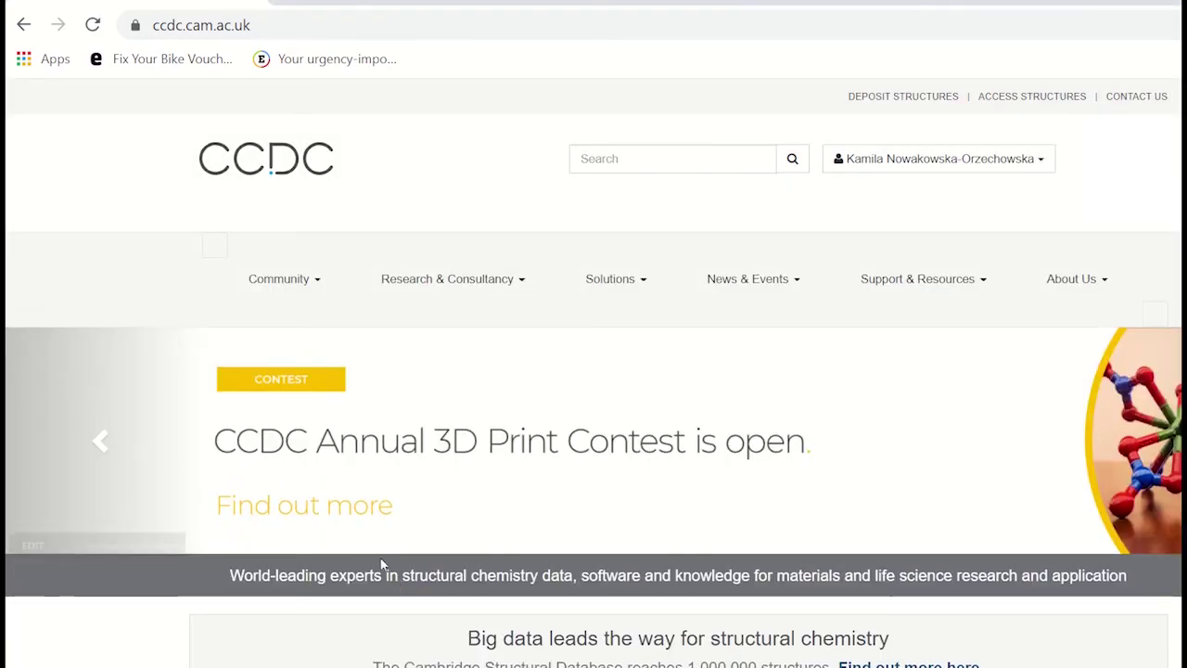
click(1049, 163)
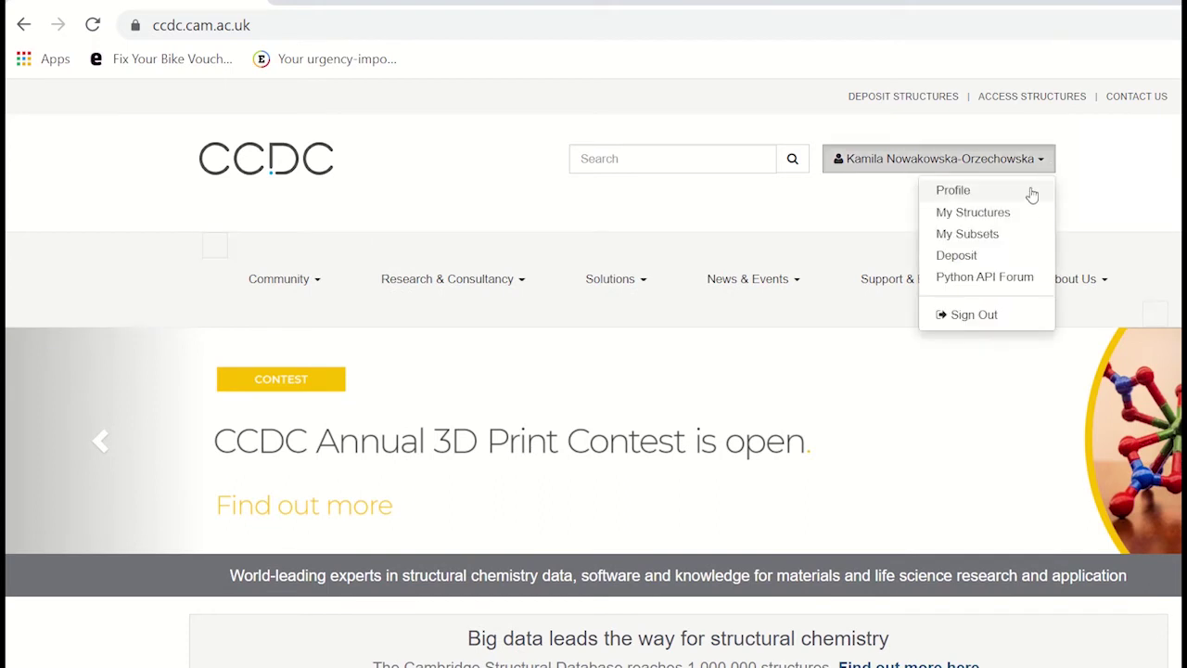
click(948, 216)
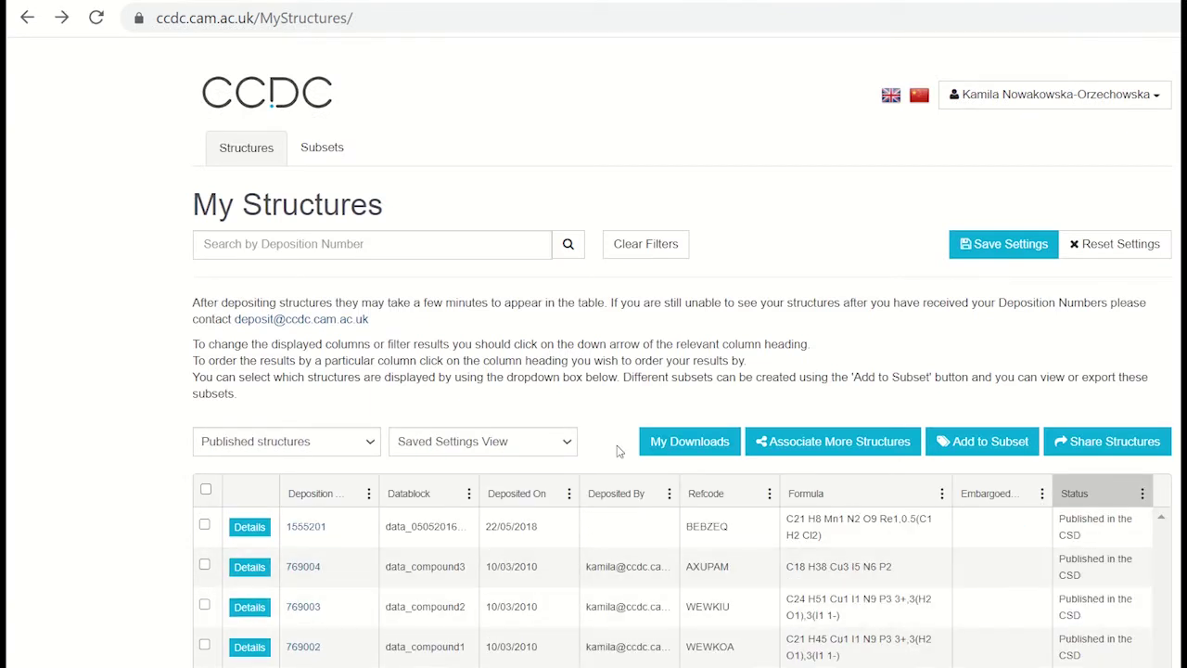
List all structures in My Structures, select the unpublished data_03scw020 entry and open its details
click(363, 441)
click(310, 470)
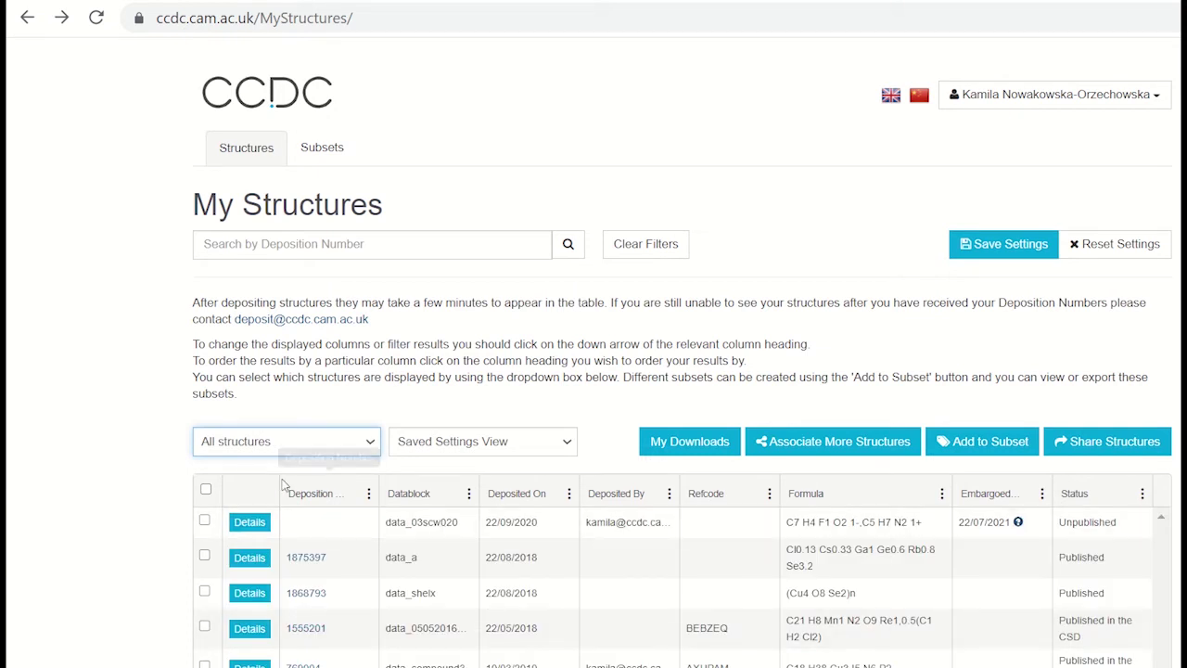
click(204, 520)
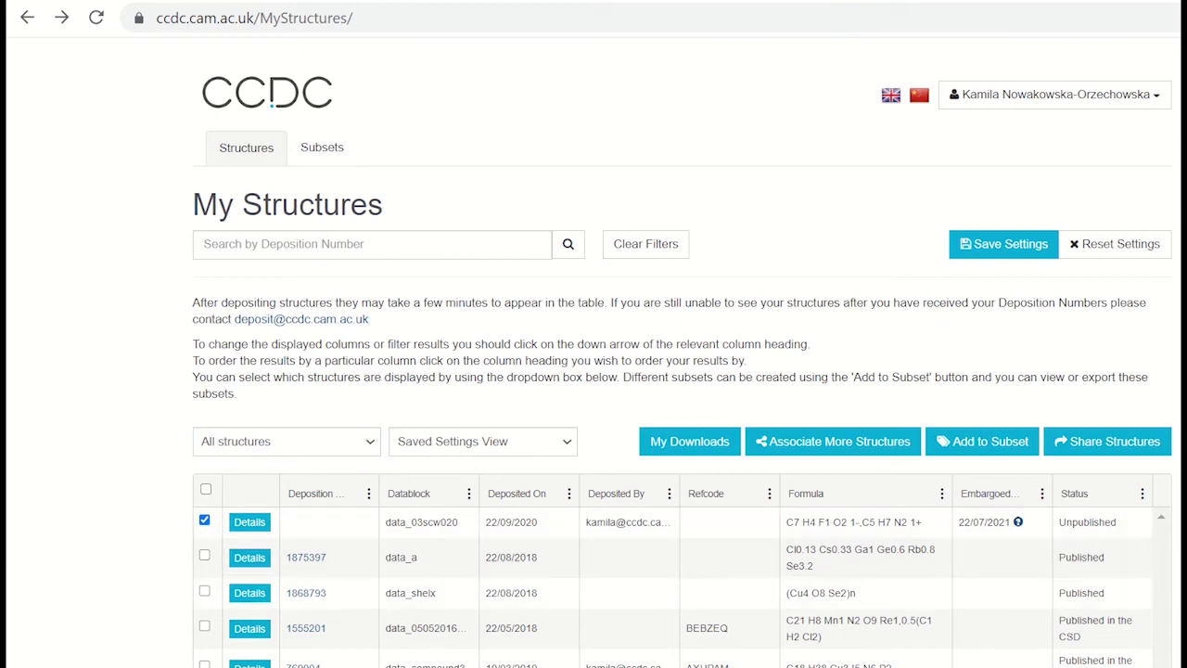
click(248, 522)
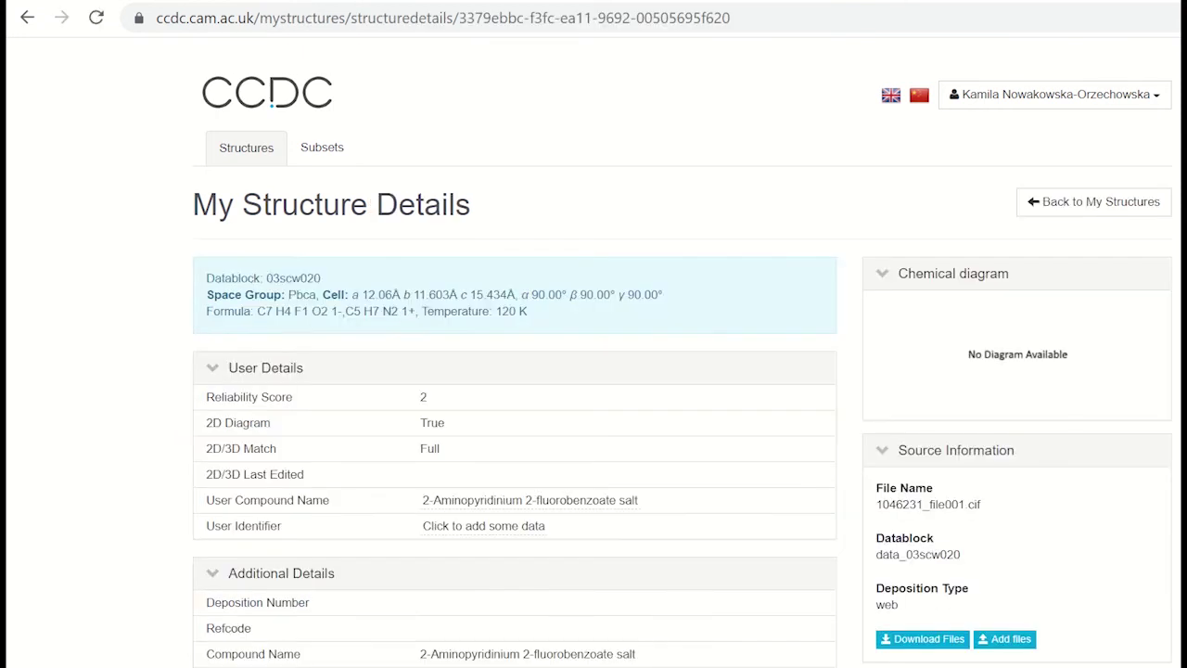
Publish the unpublished structure in a database, filling in the authors' names and saving
scroll(593, 371, down, 3)
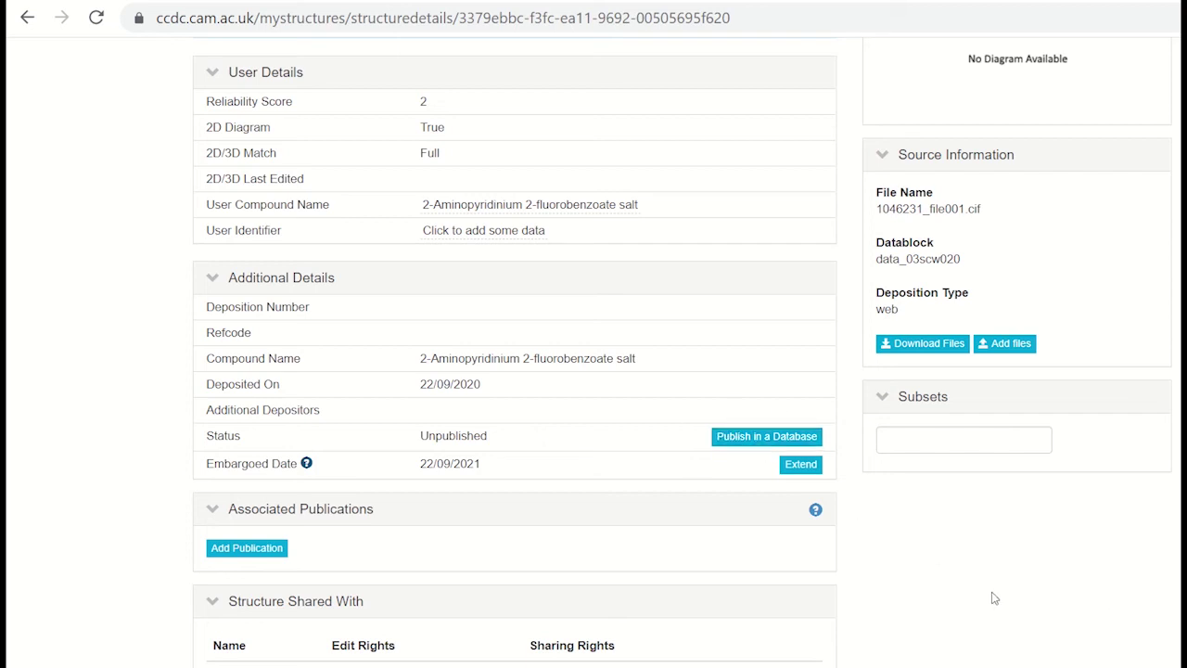
click(767, 435)
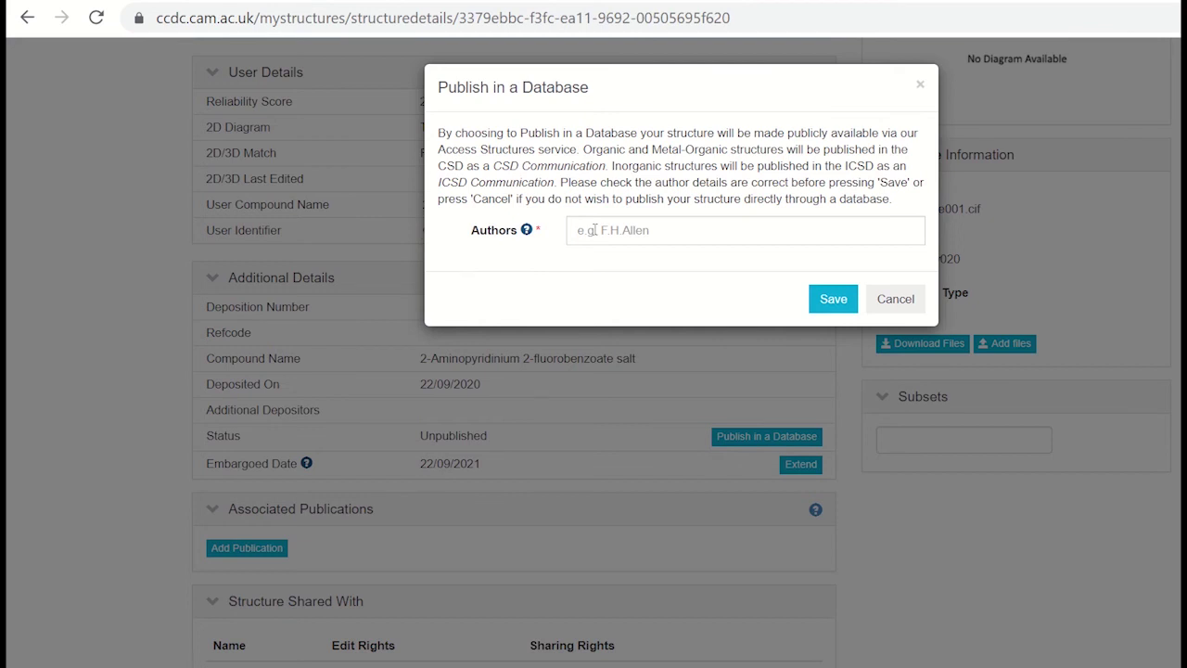
click(595, 230)
click(605, 264)
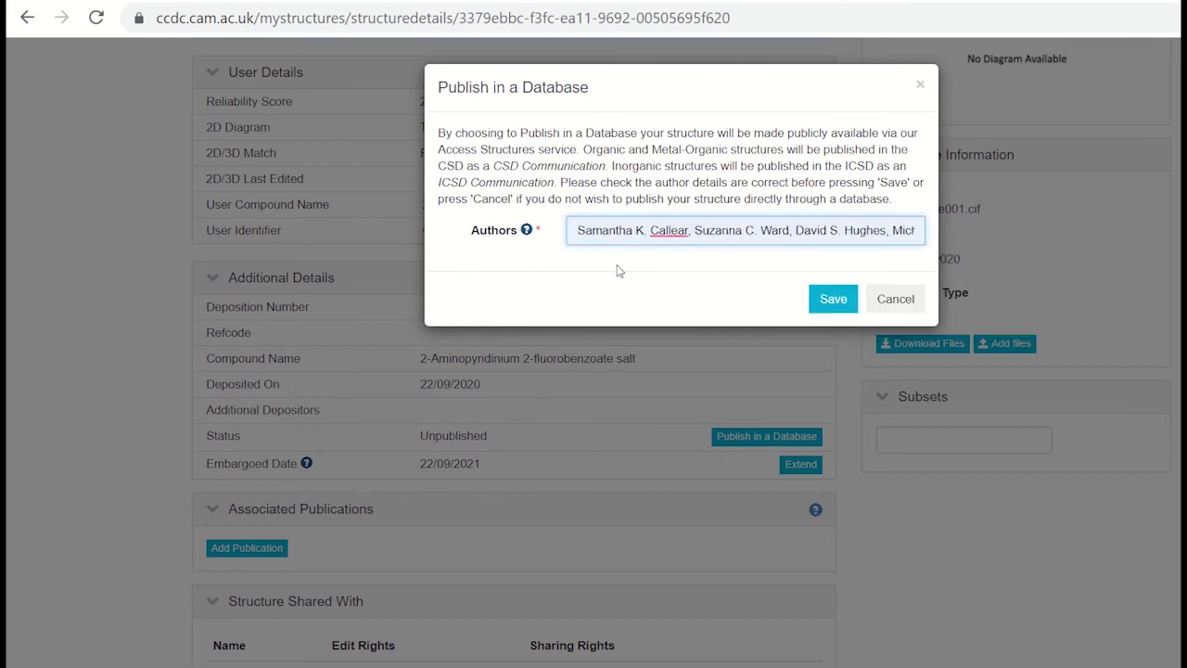
click(828, 301)
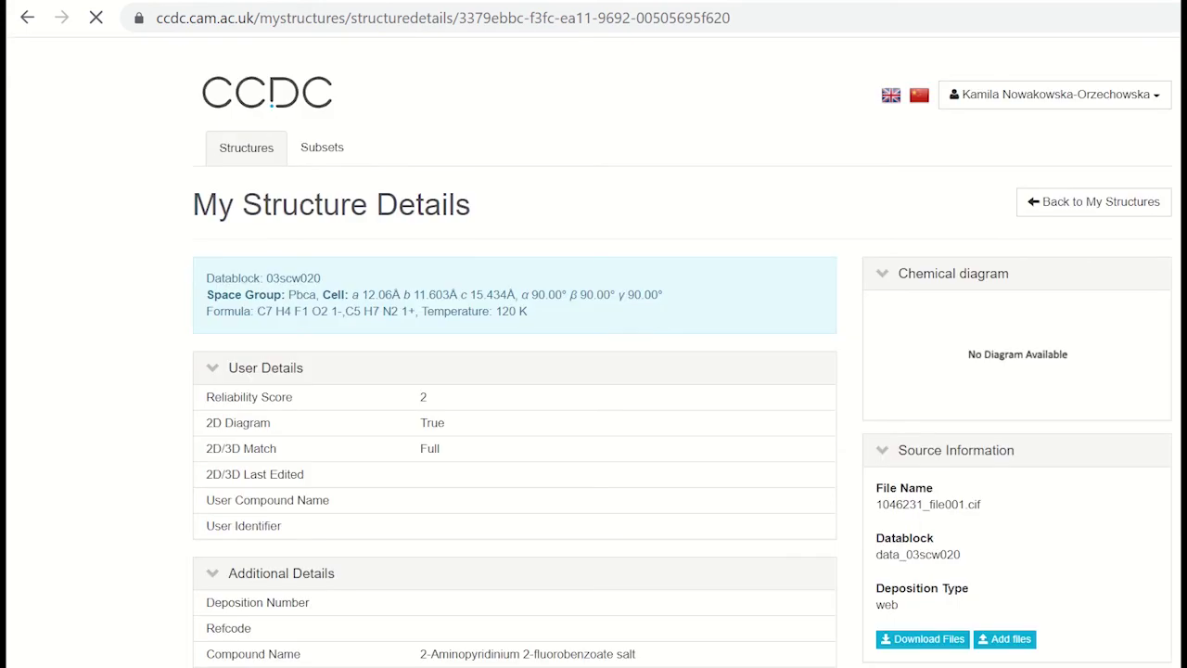
Review the structure's associated publication and its public CSD entry MOYYAC, including the citation, chemical and crystal details
scroll(711, 287, down, 2)
scroll(738, 389, down, 3)
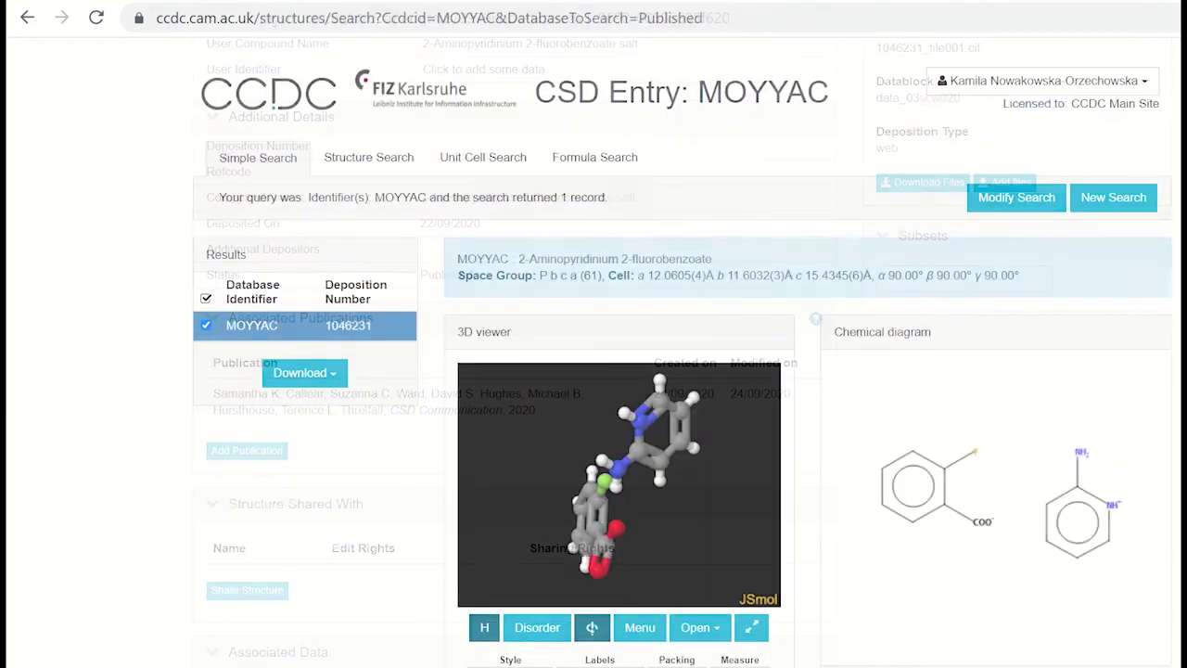
scroll(807, 352, down, 4)
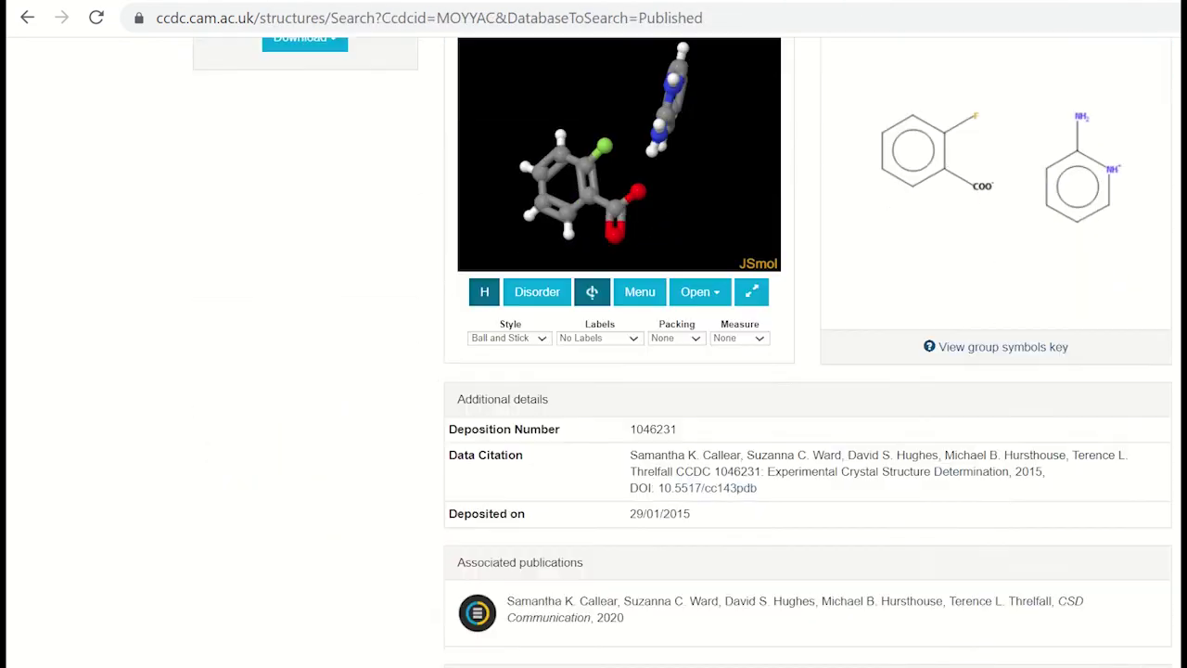
scroll(1145, 637, down, 2)
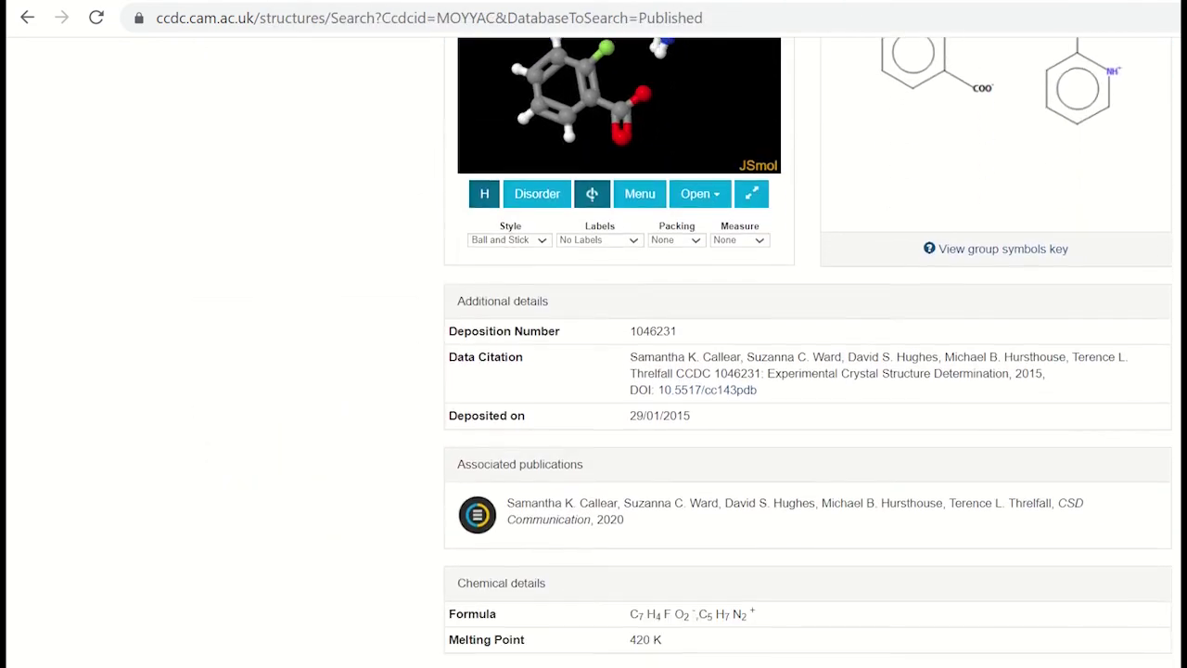
scroll(1144, 637, down, 1)
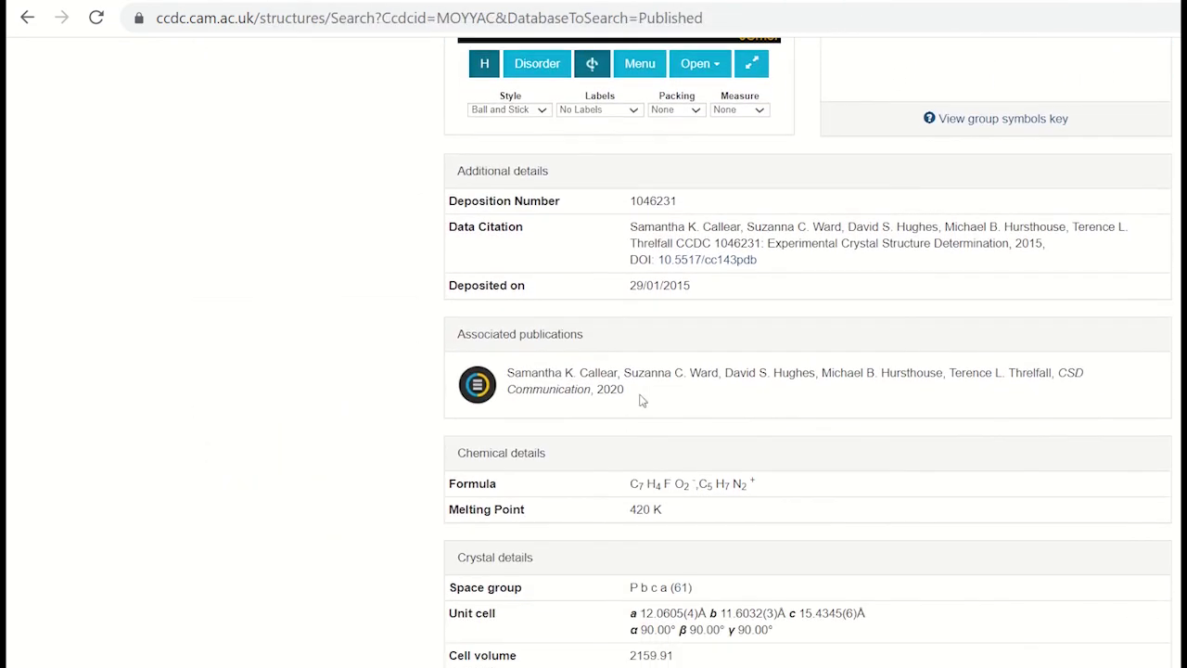